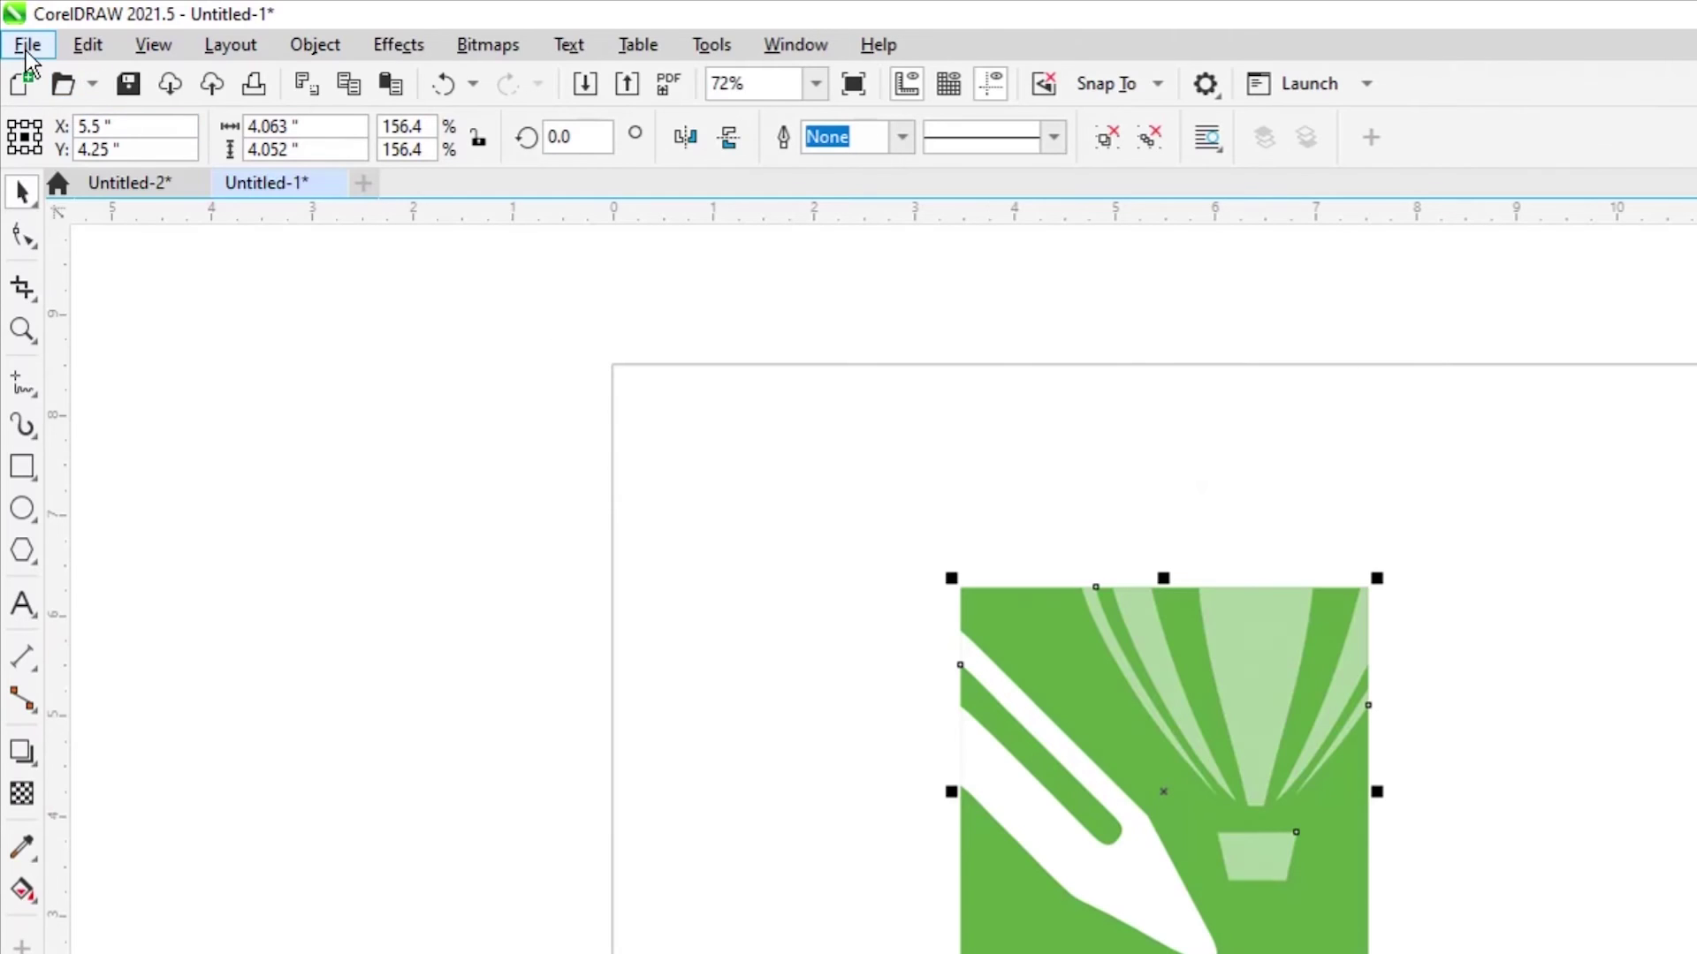
Print the green CorelDRAW logo to Sawgrass Print Manager, then switch to the blank second document
left_click(26, 44)
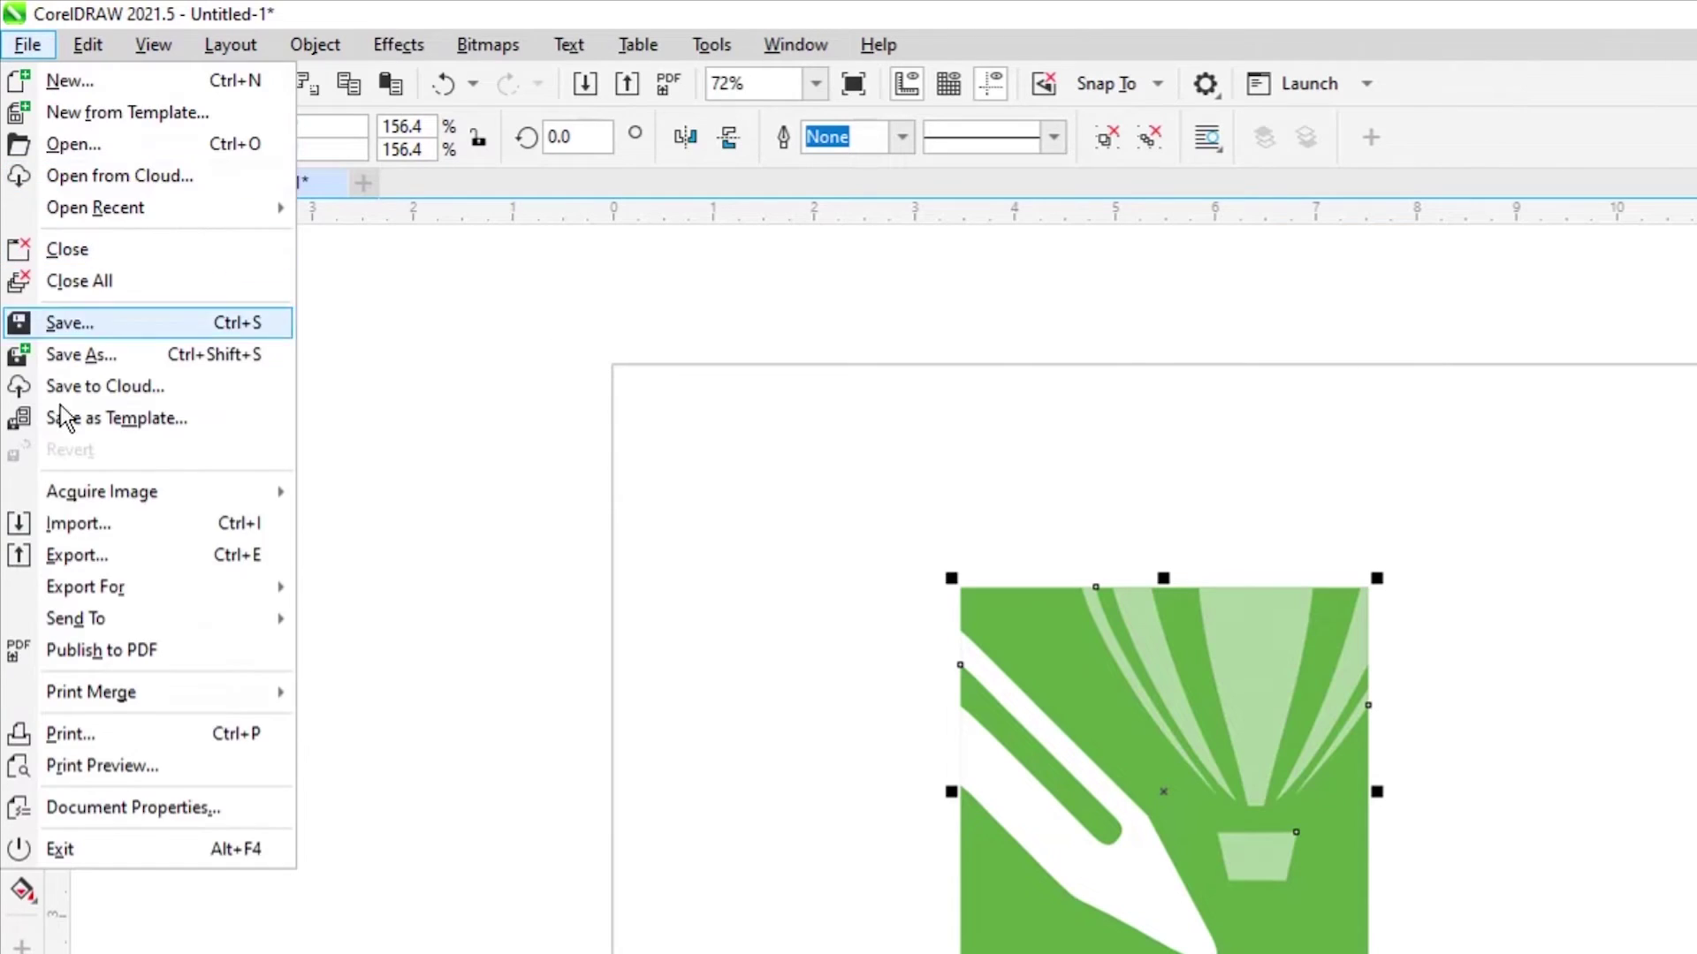
left_click(236, 734)
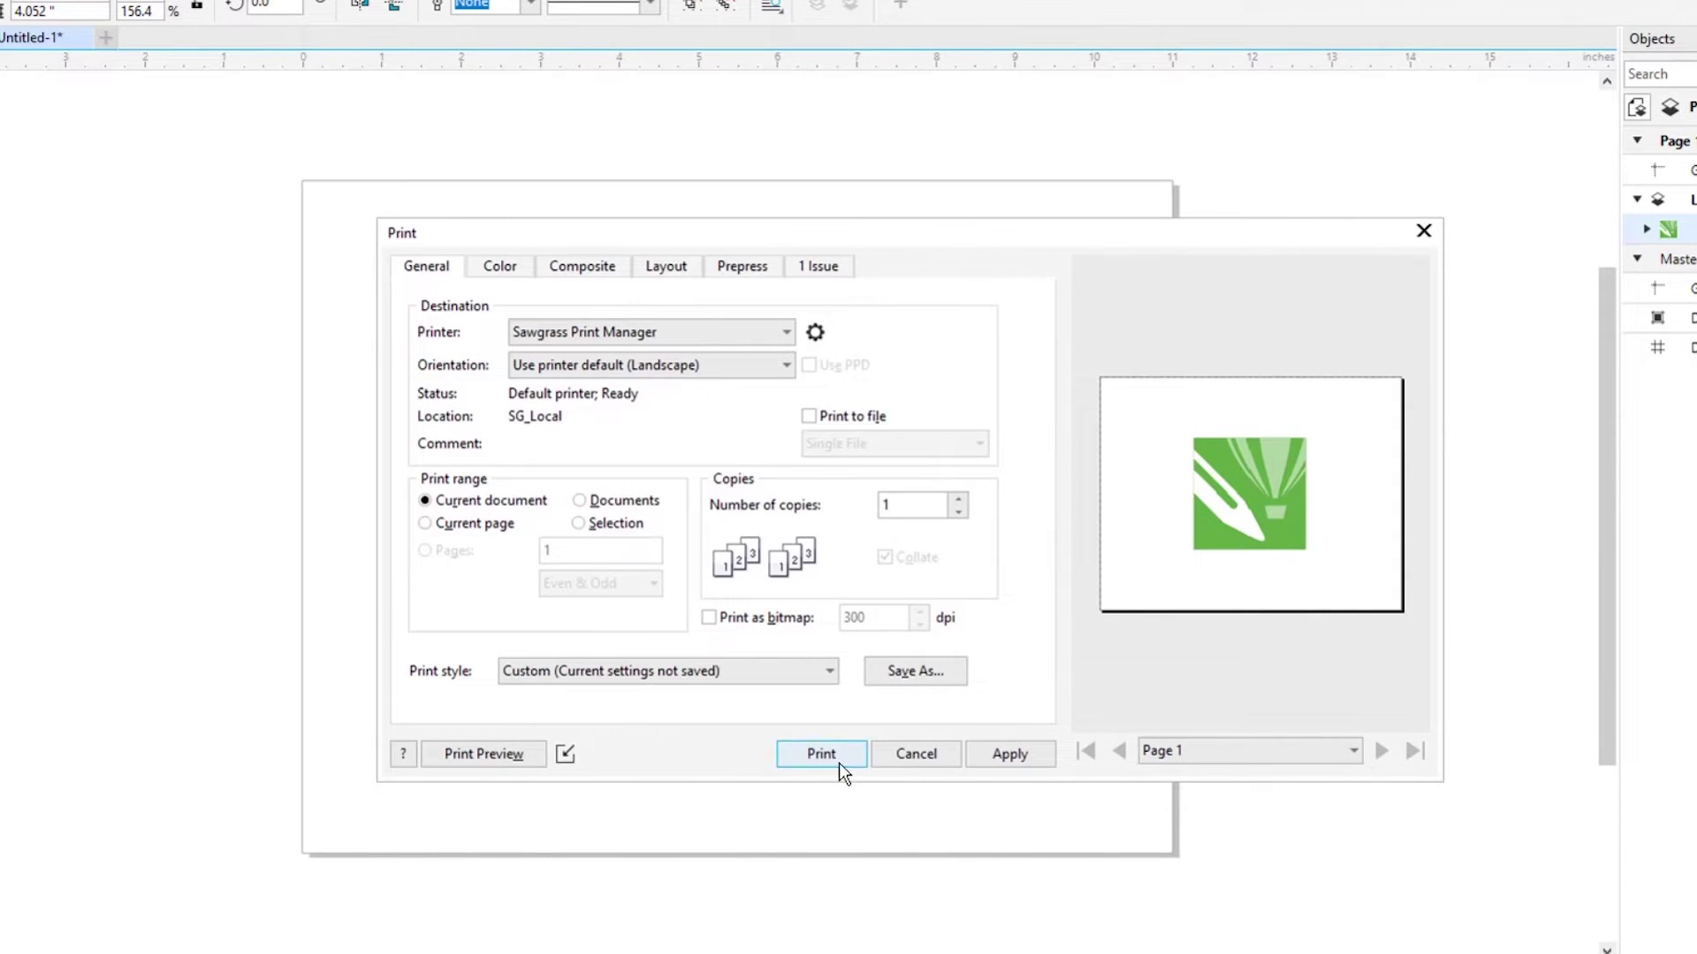
left_click(839, 762)
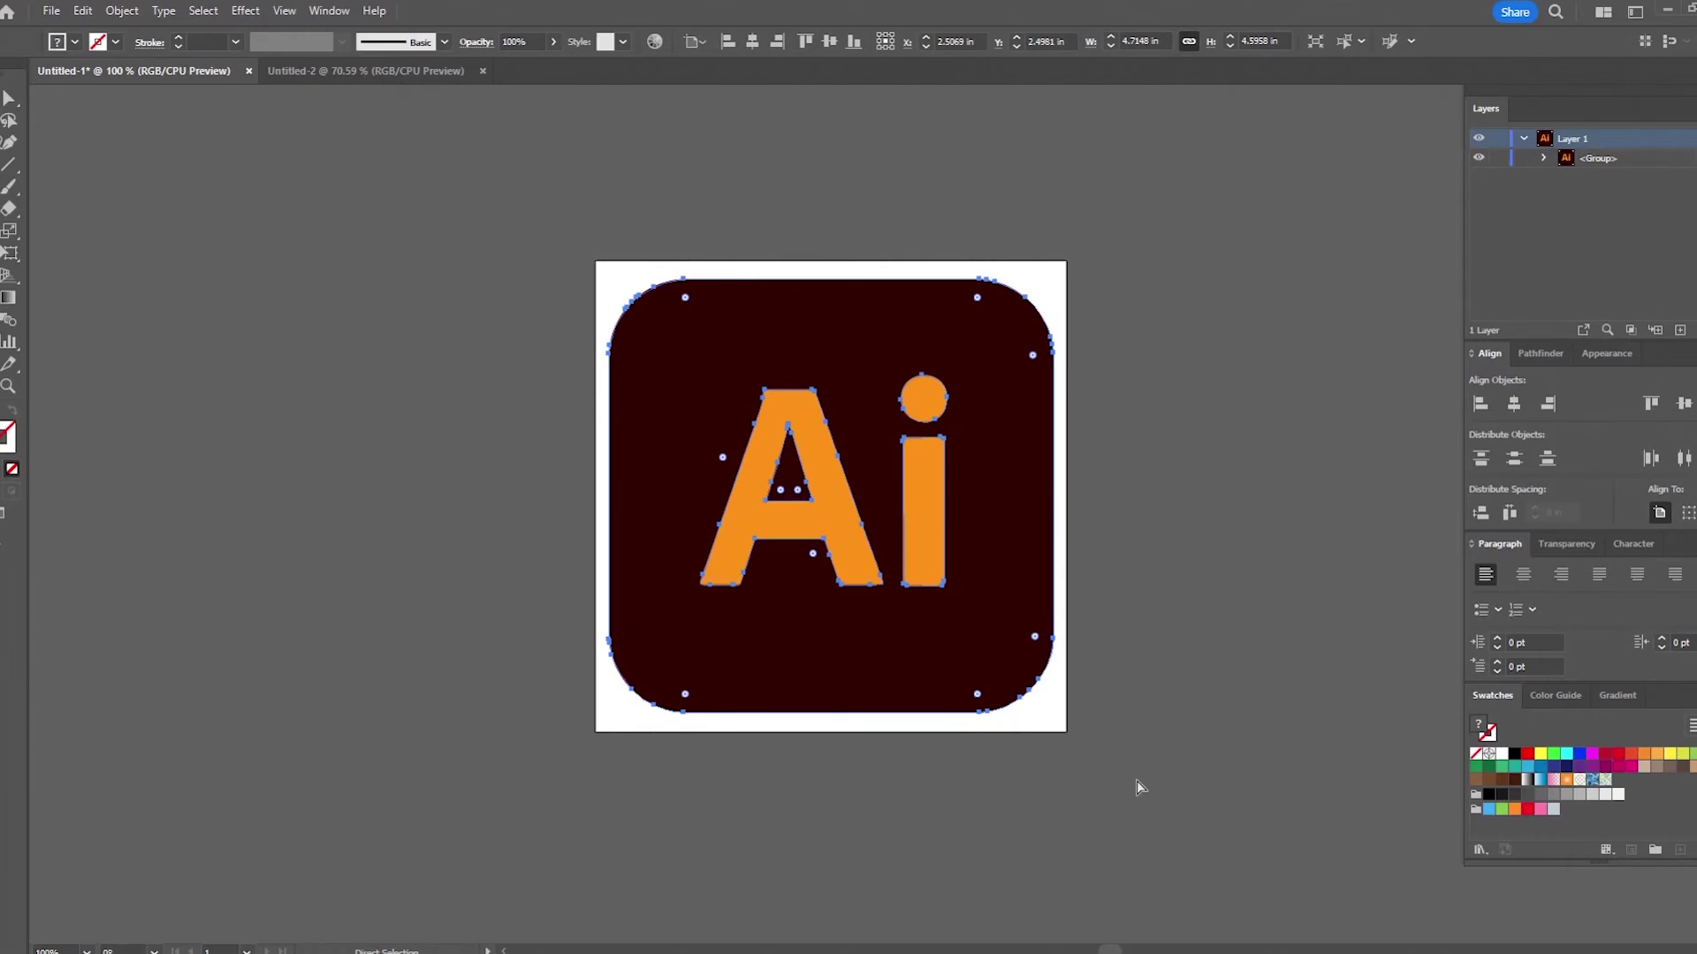
left_click(331, 71)
Paste the Ai logo onto Untitled-2 and open printing with Sawgrass Print Manager until the setup warning appears
key("Delete")
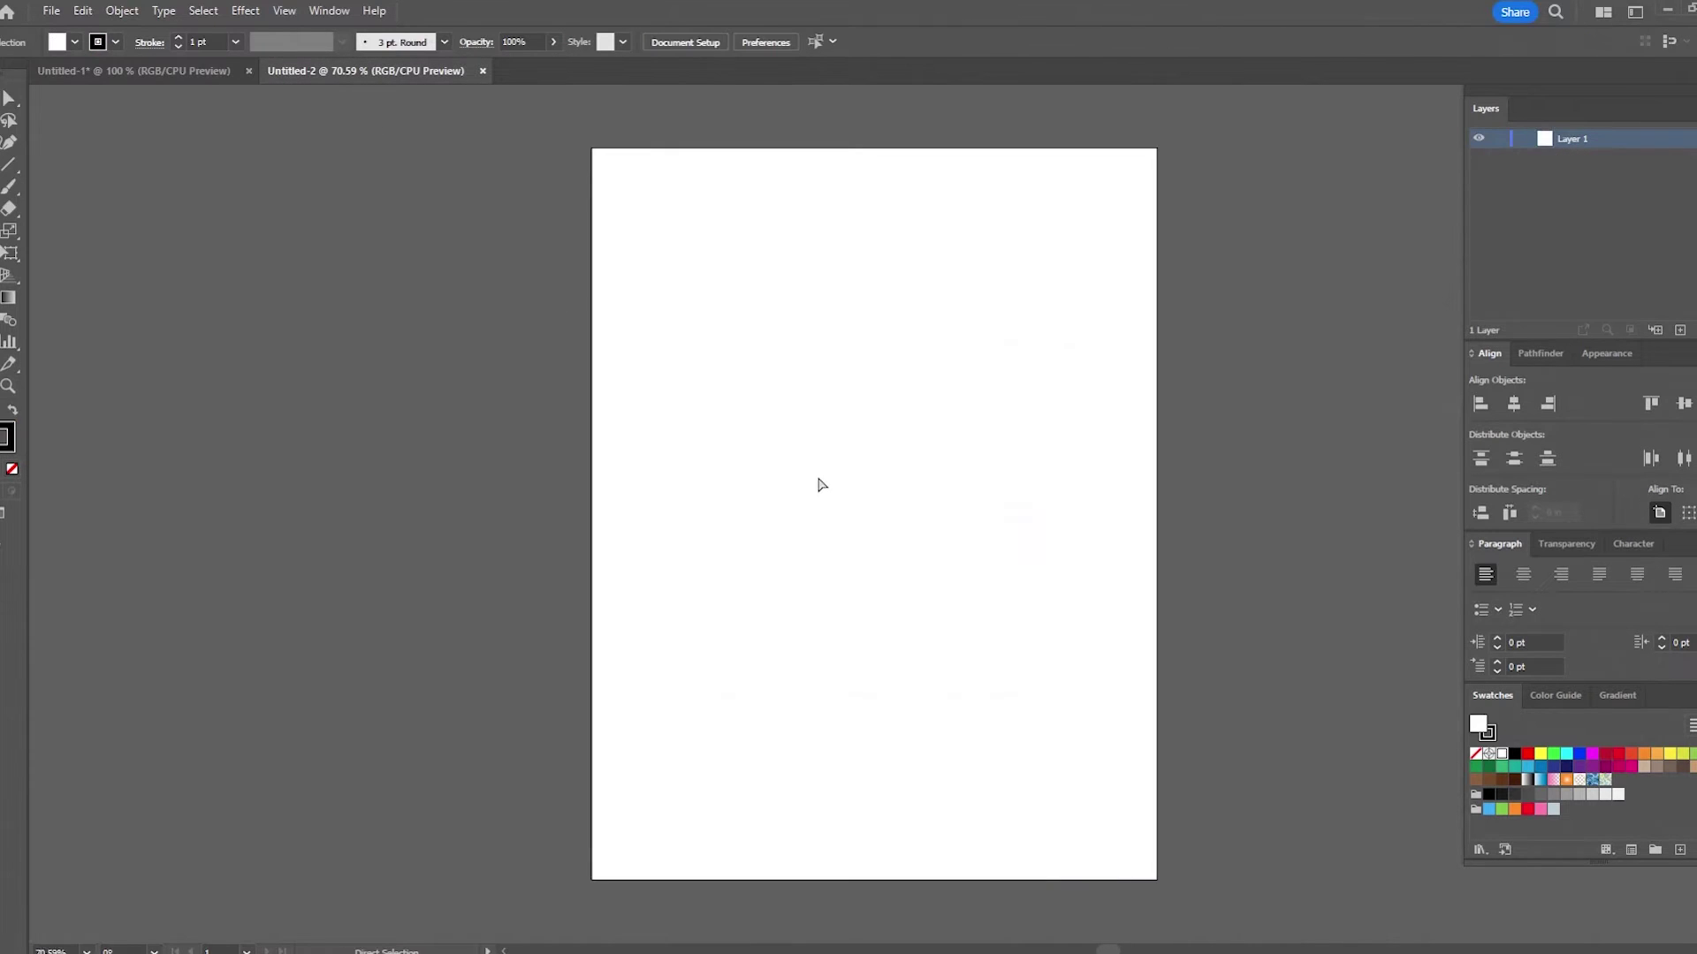
key("ctrl+v")
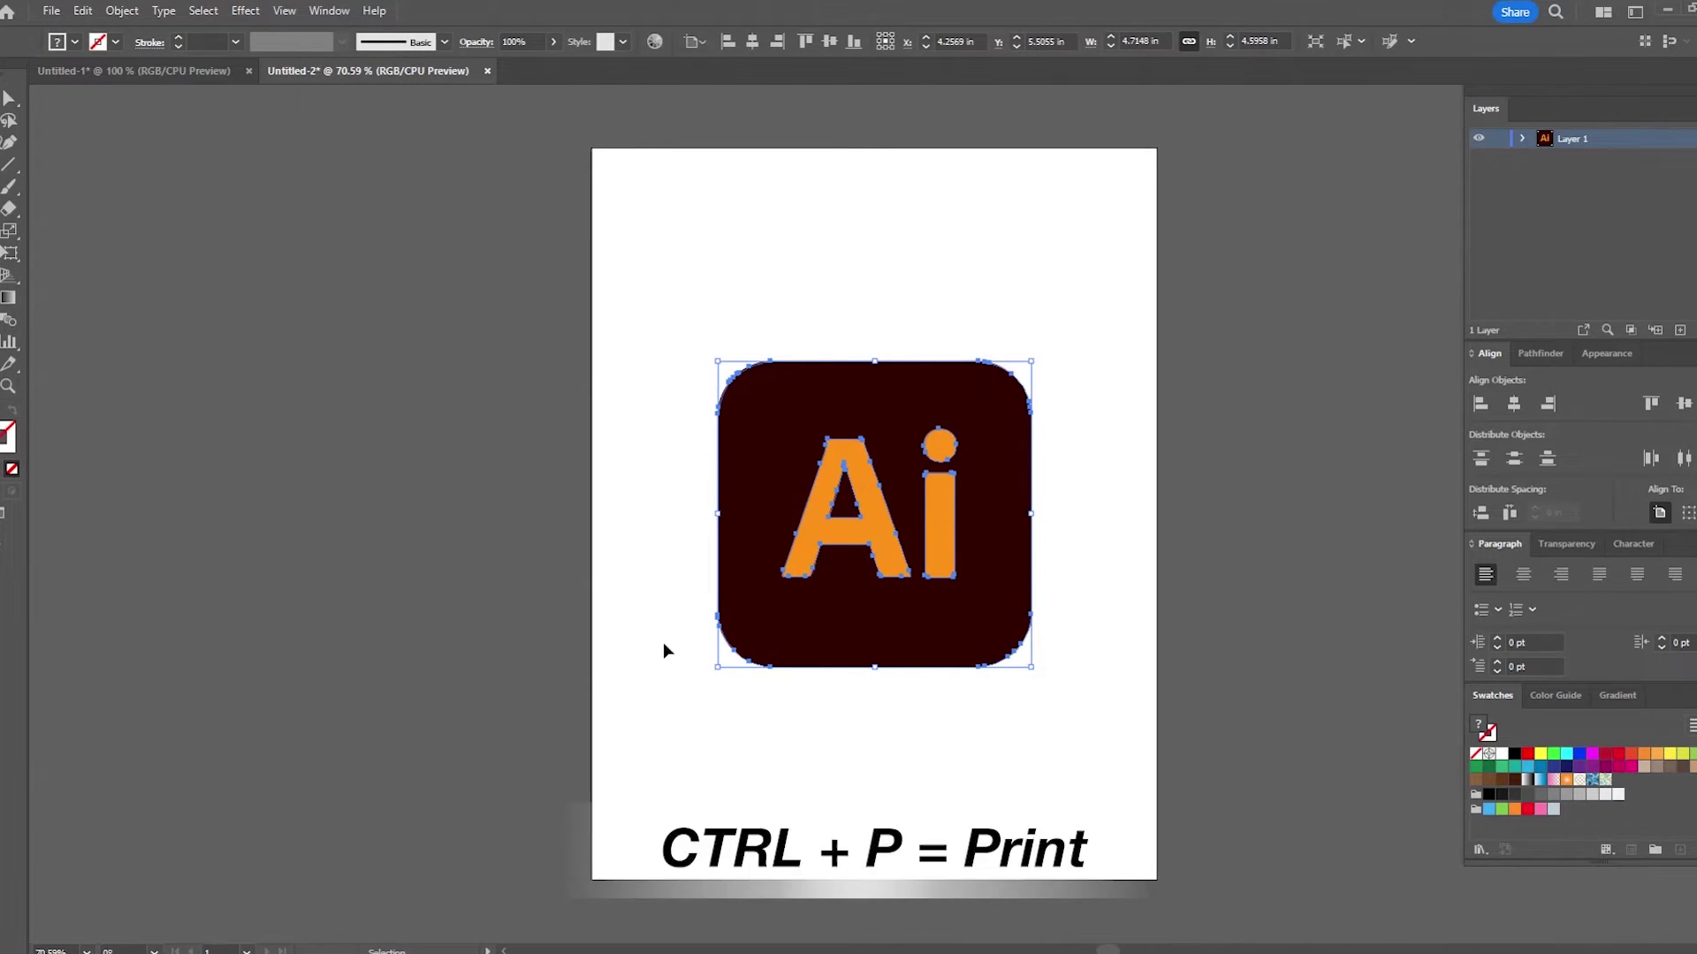
key("a")
key("ctrl+p")
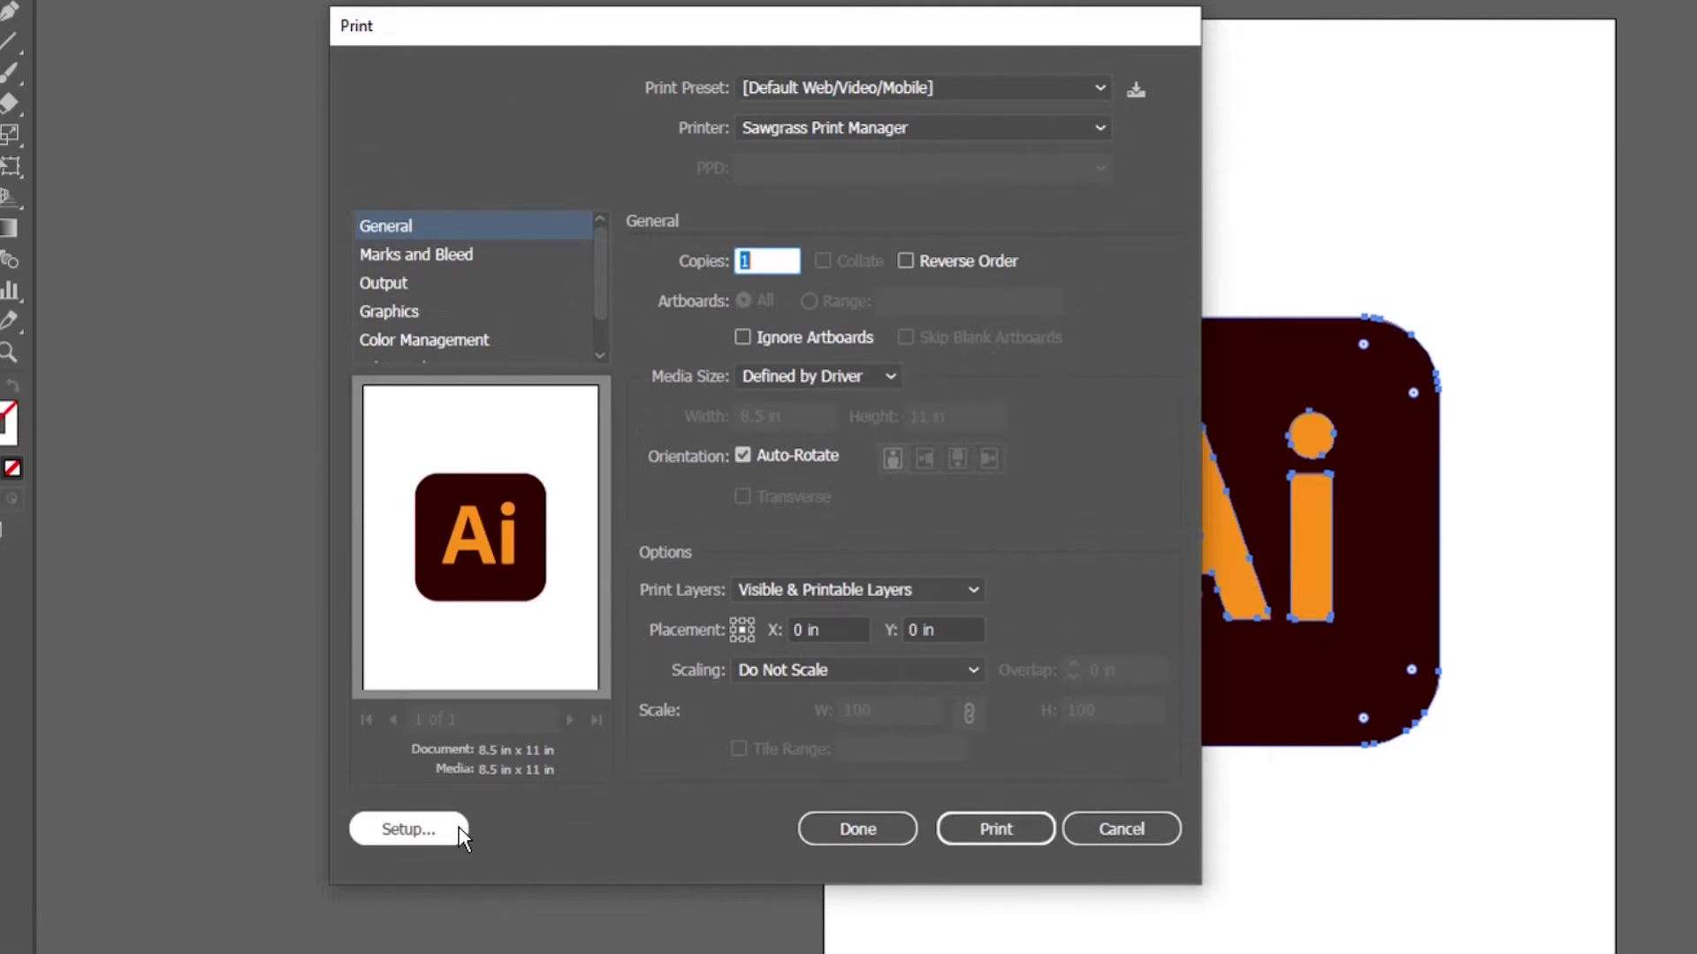
left_click(412, 829)
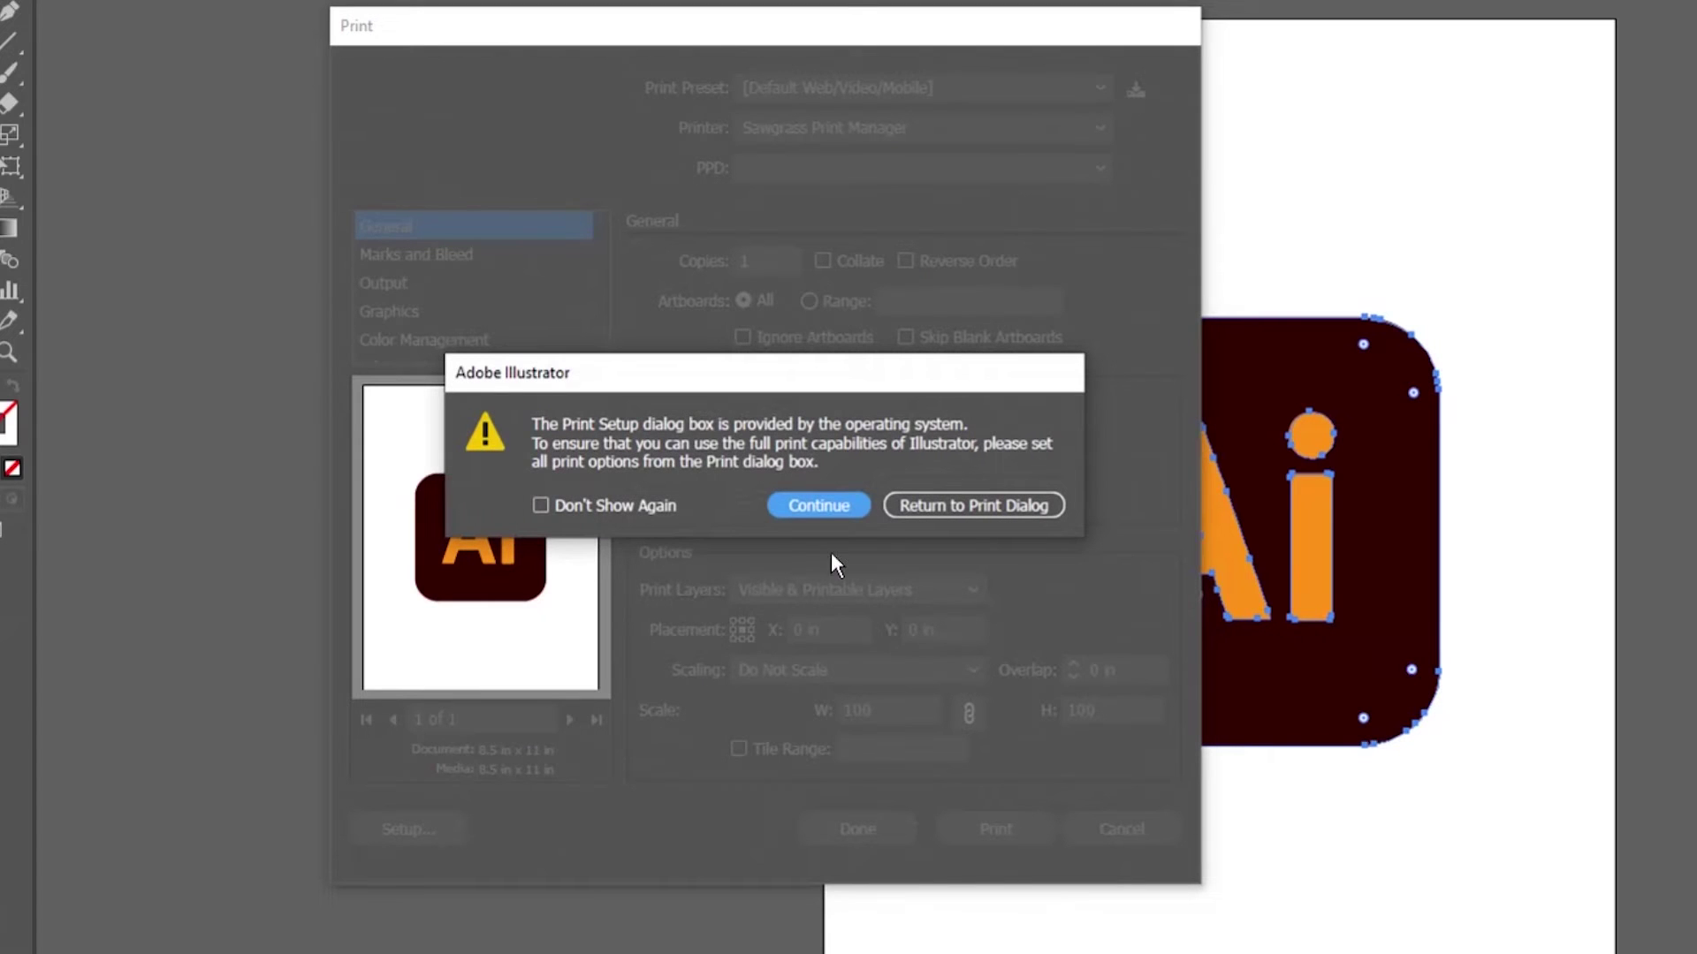
Accept the Sawgrass Print Manager preferences at Letter, portrait, 300 DPI and confirm the system print setup
left_click(834, 506)
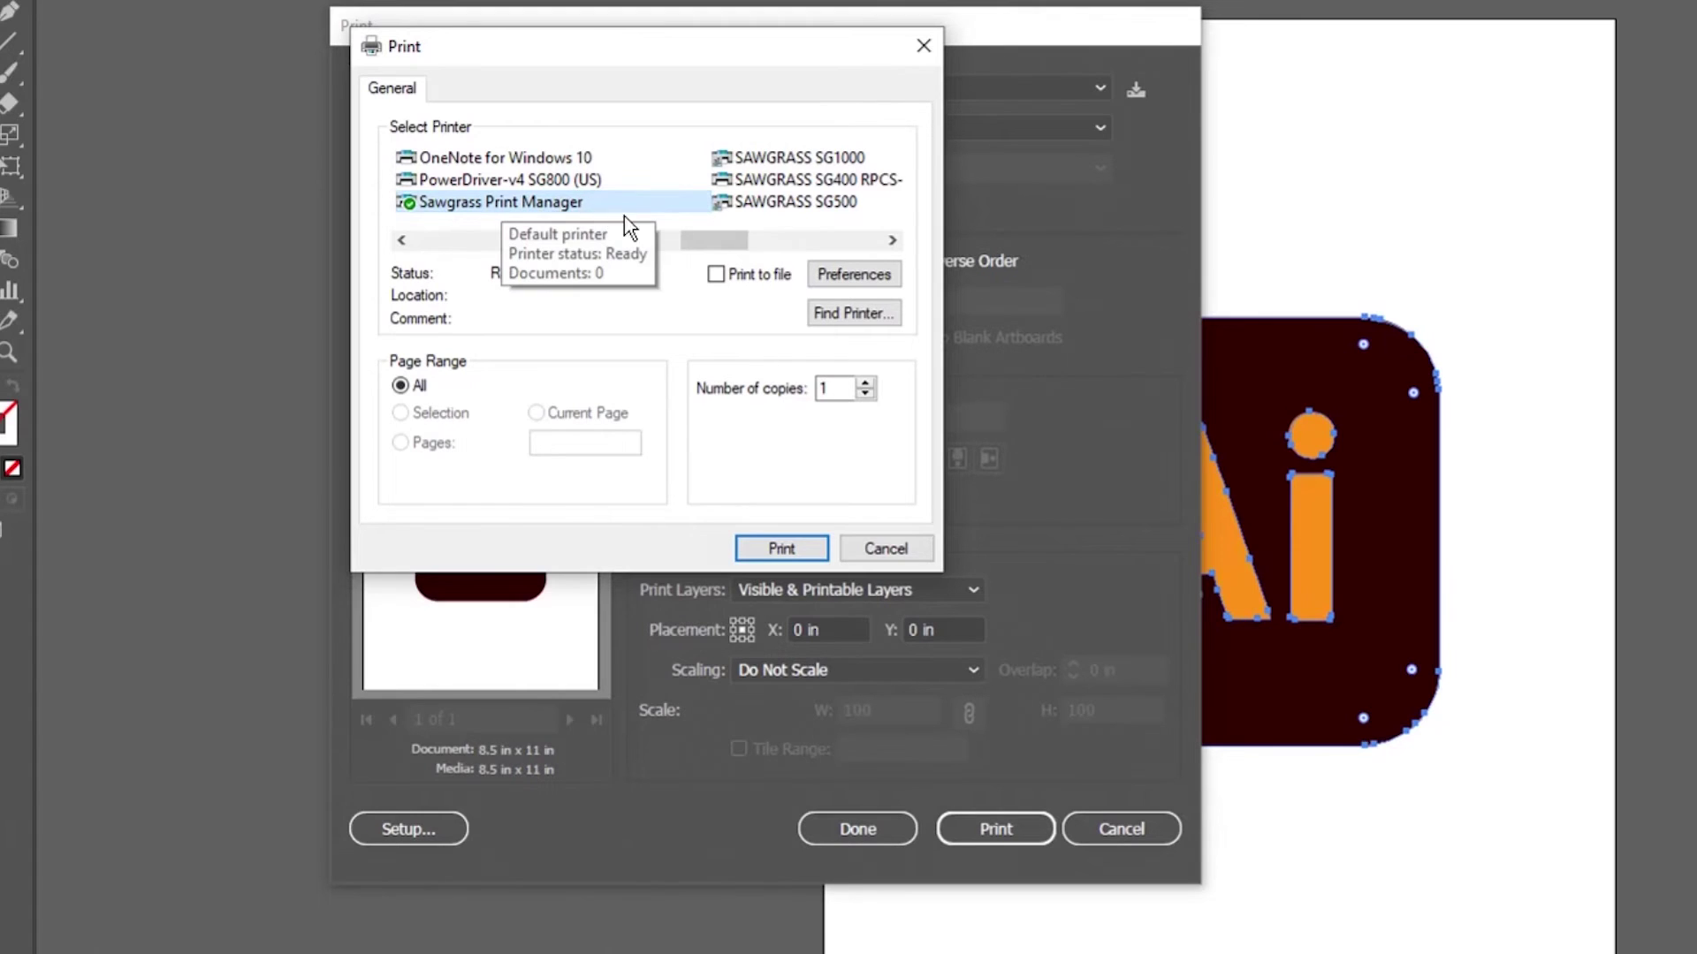
left_click(853, 273)
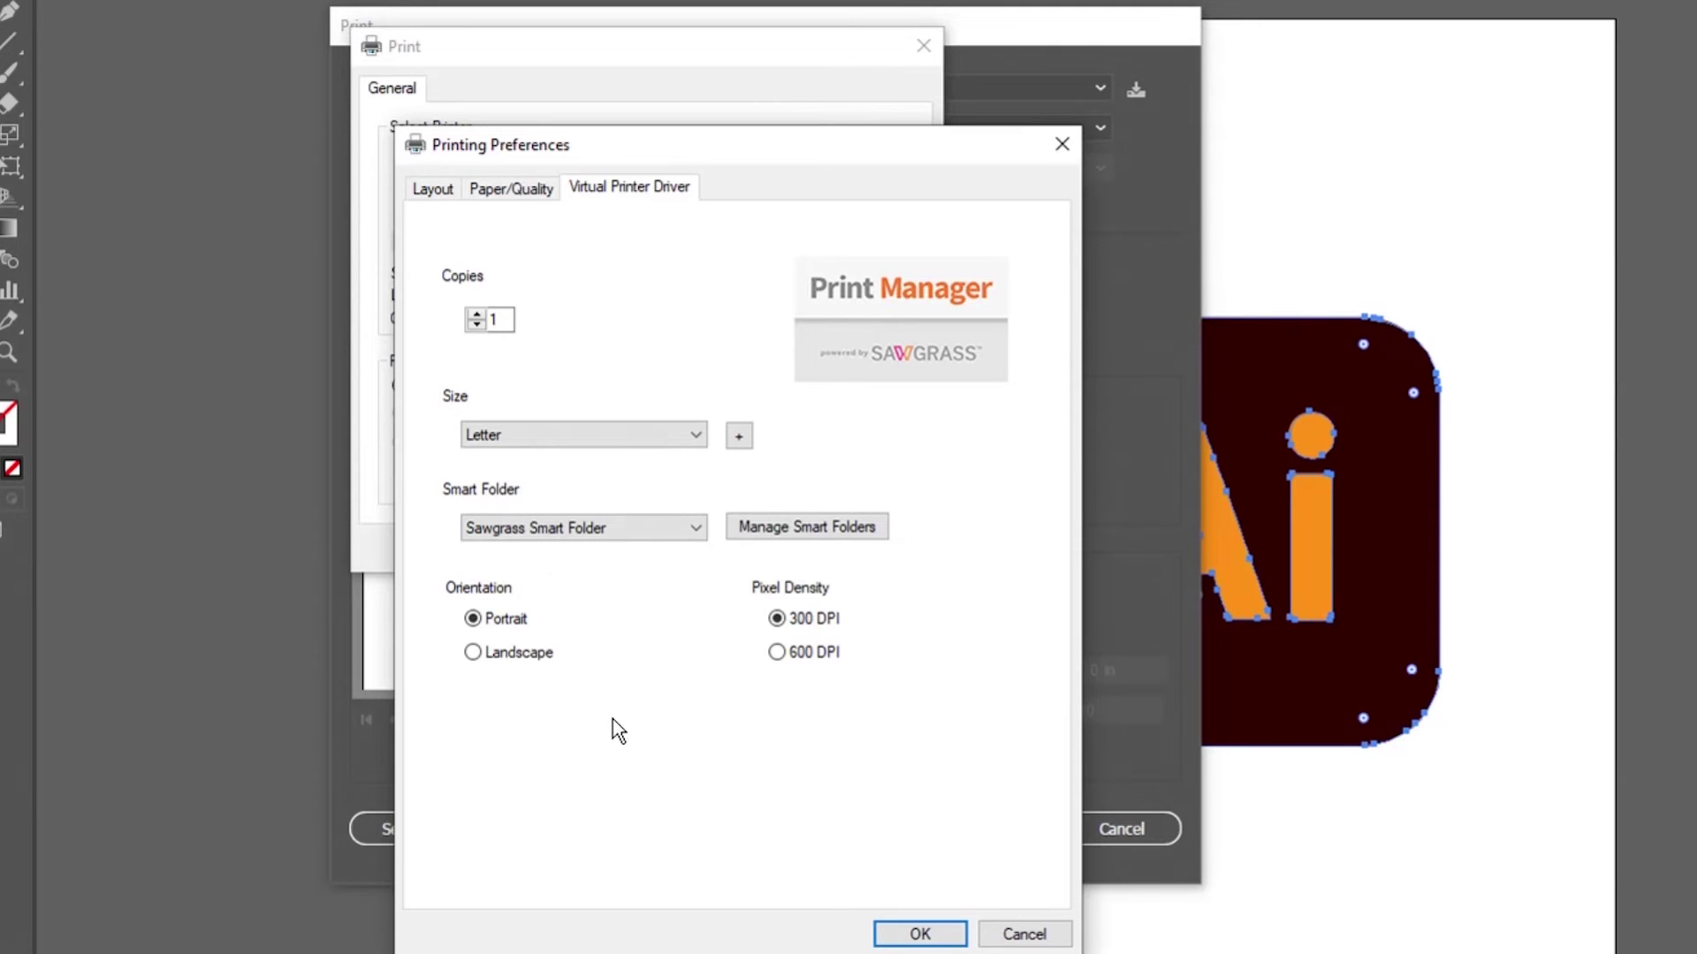
left_click(921, 933)
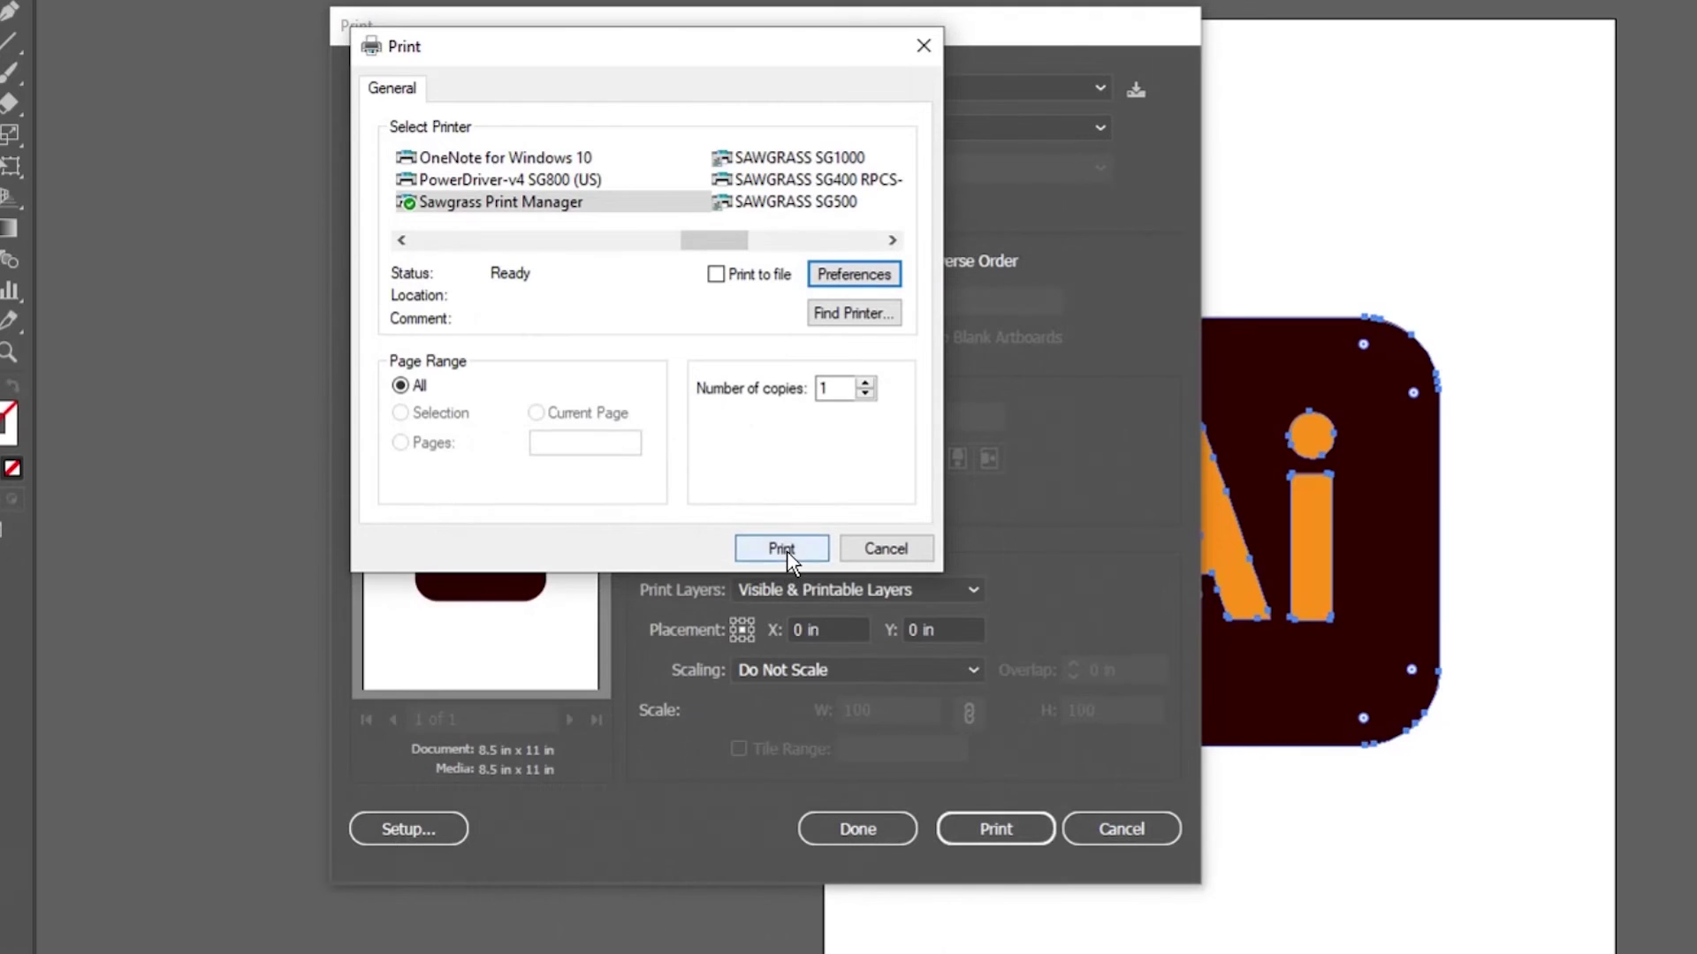
left_click(782, 549)
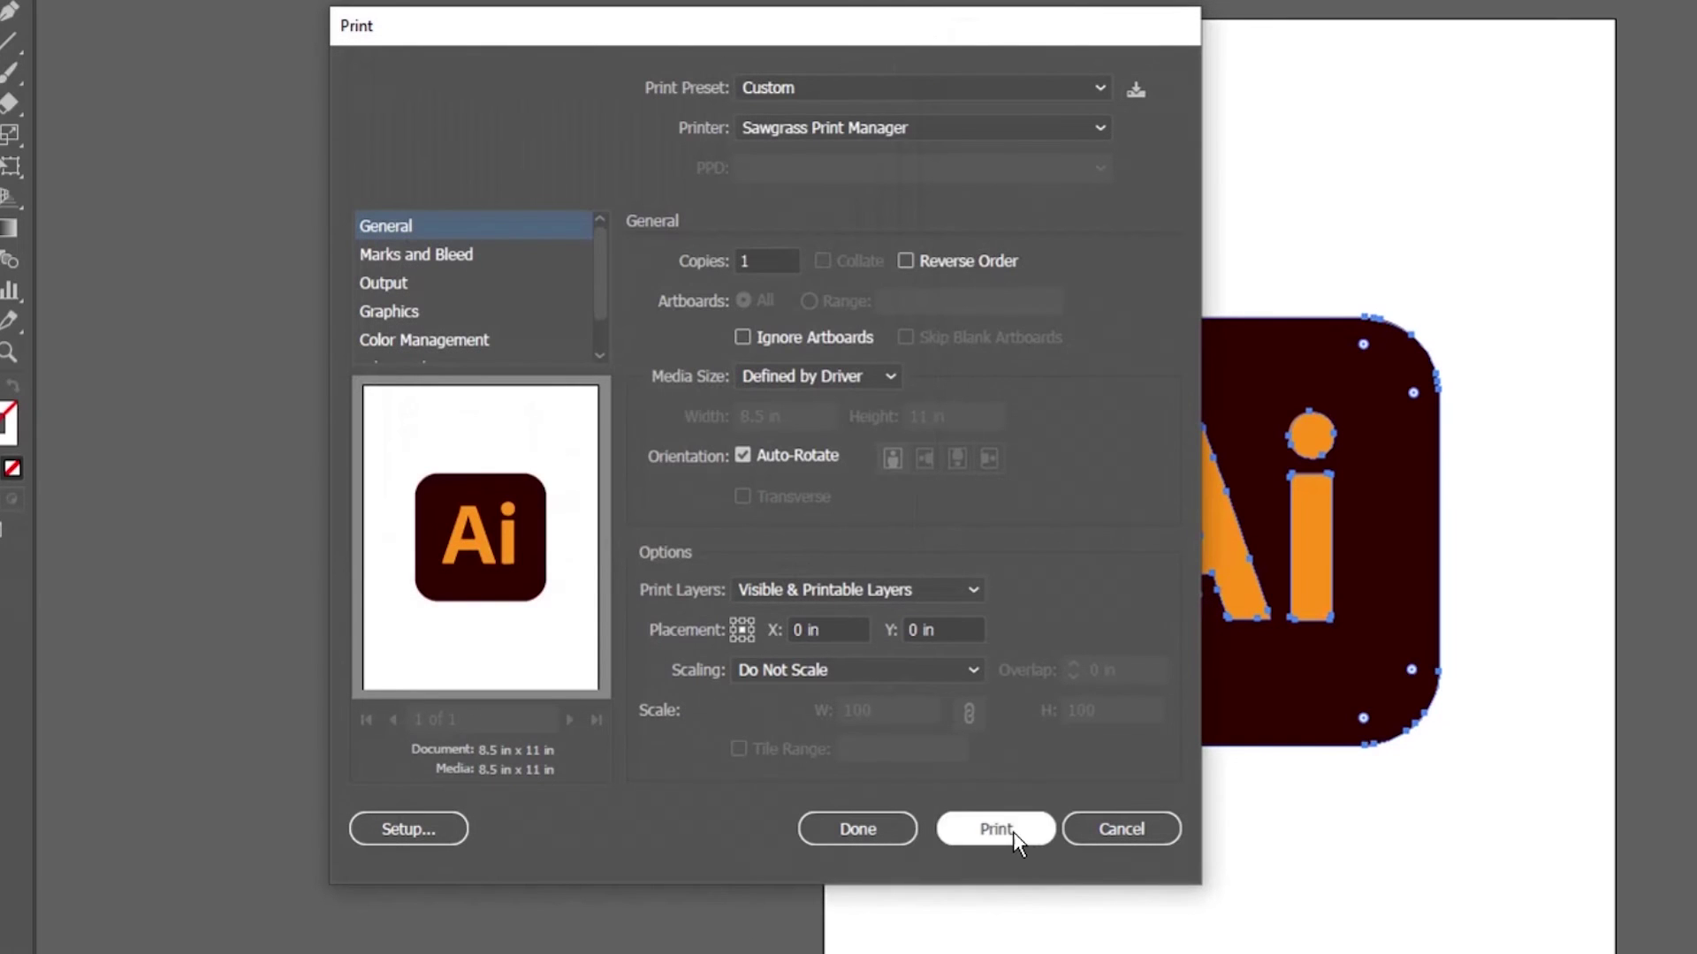
Send the Ai logo to the Sawgrass Print Manager printer from Illustrator's Print dialog
left_click(1008, 828)
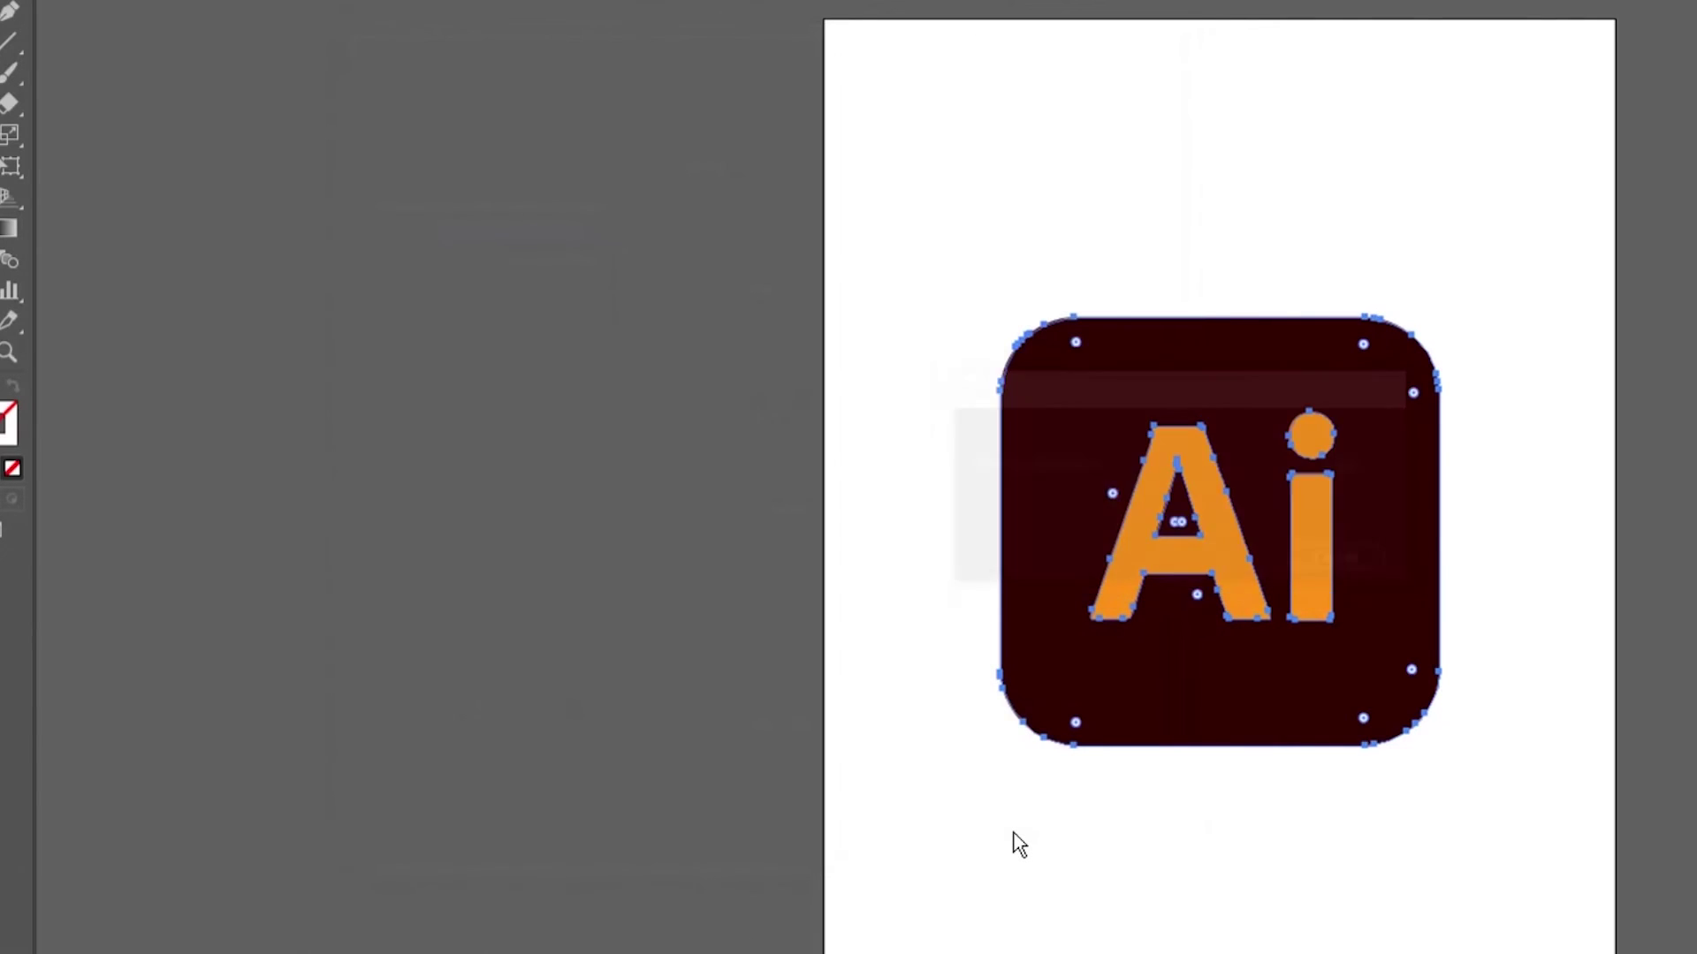